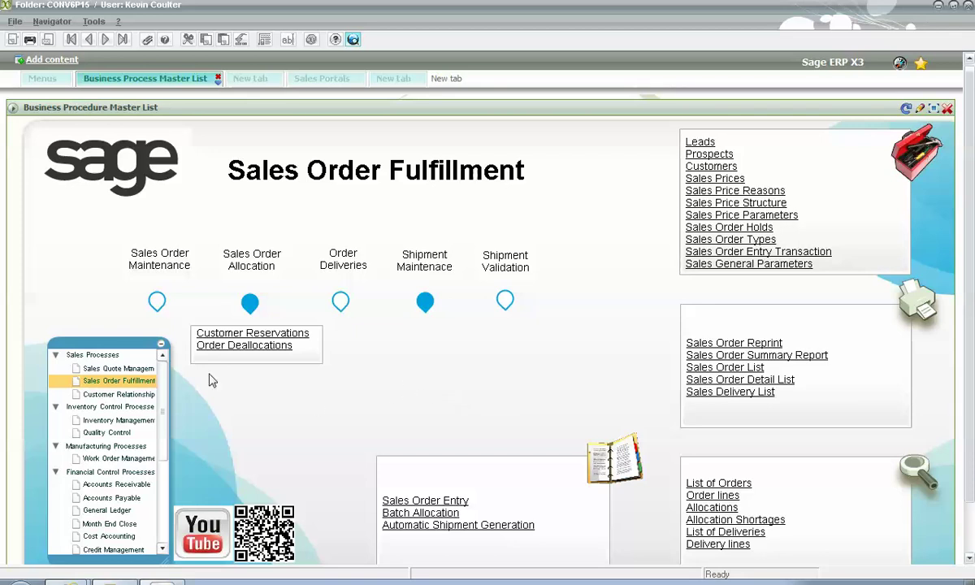
- Open Sales Order Maintenance using the STD Standard entry transaction
{"action": "left_click", "coordinate": [157, 302]}
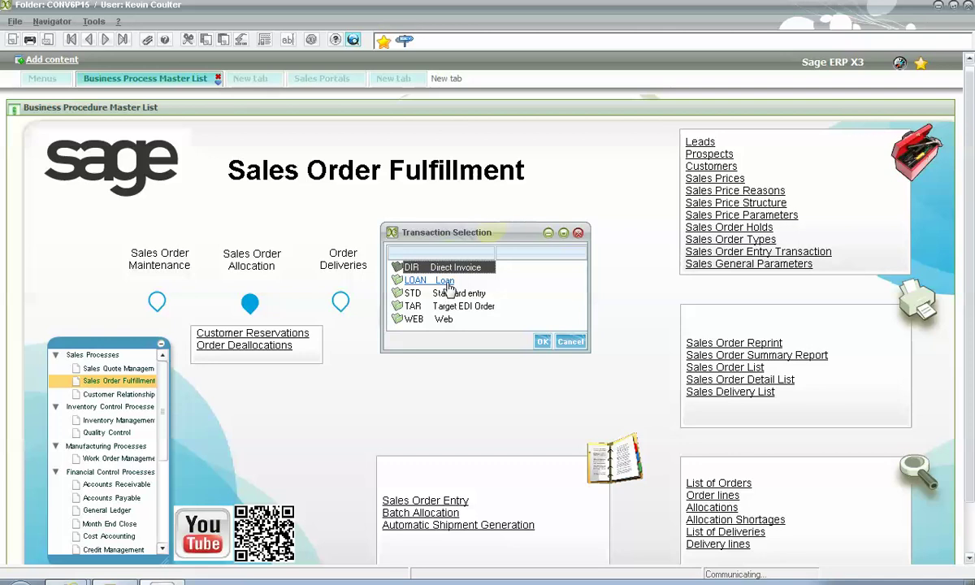
{"action": "double_click", "coordinate": [451, 298]}
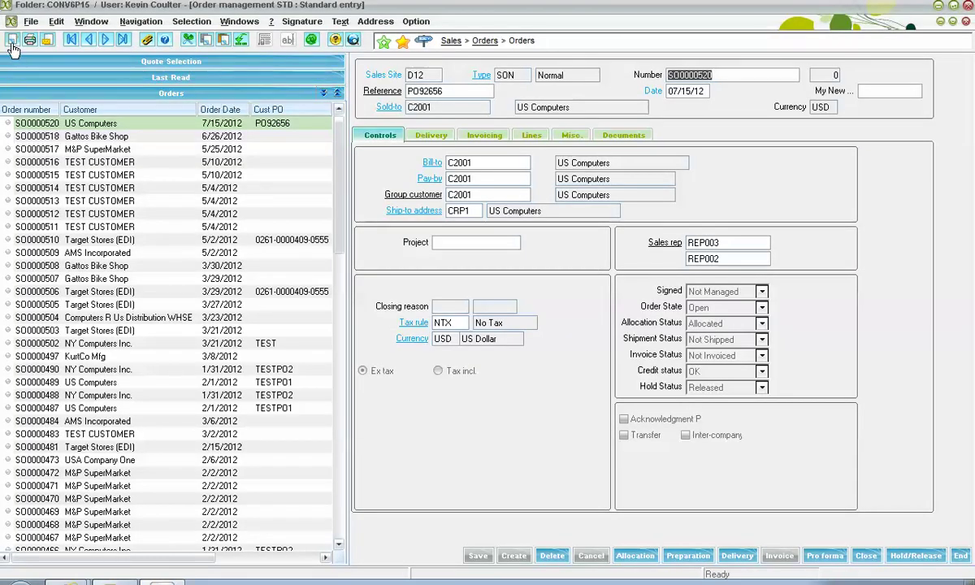
- Create a new sales order with sales site D12, type SON and customer reference PO9365
{"action": "left_click", "coordinate": [12, 42]}
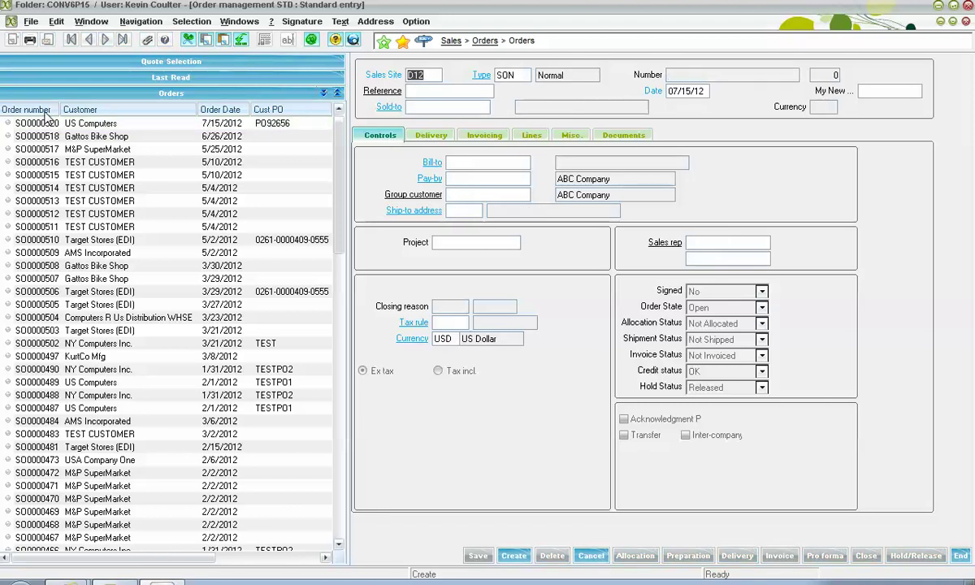
{"action": "type", "text": "D12"}
{"action": "key", "text": "Tab"}
{"action": "key", "text": "Tab"}
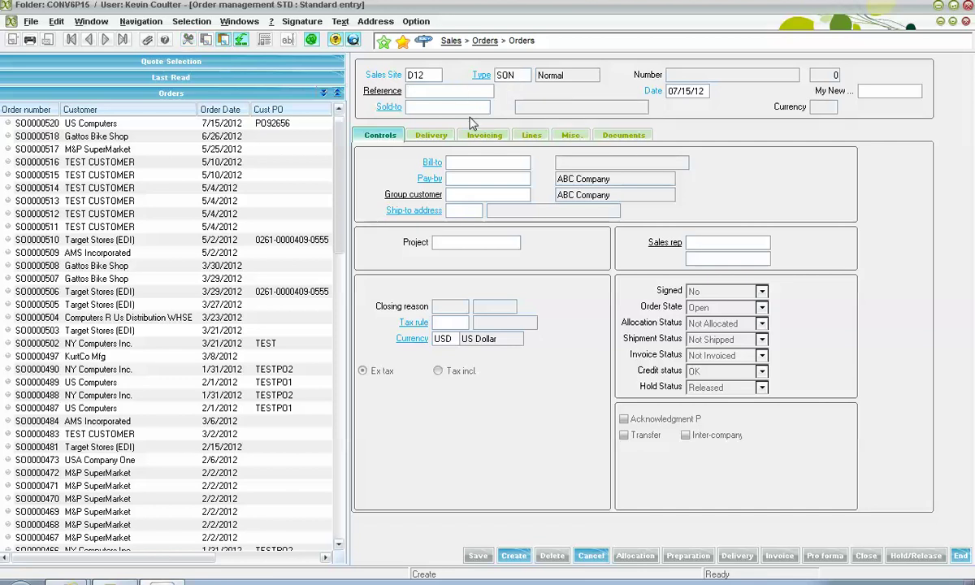
{"action": "type", "text": "PO9365"}
{"action": "key", "text": "Tab"}
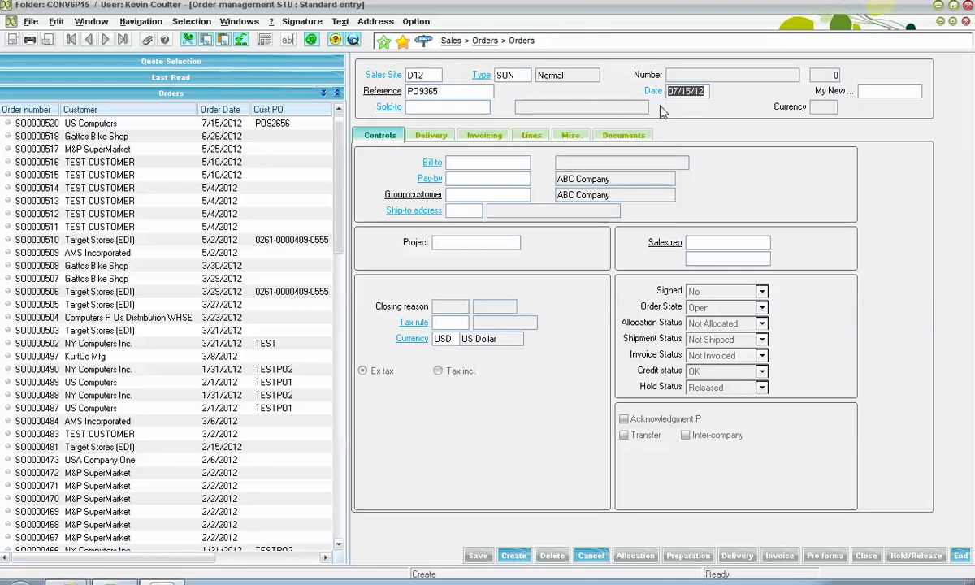
{"action": "left_click", "coordinate": [441, 109]}
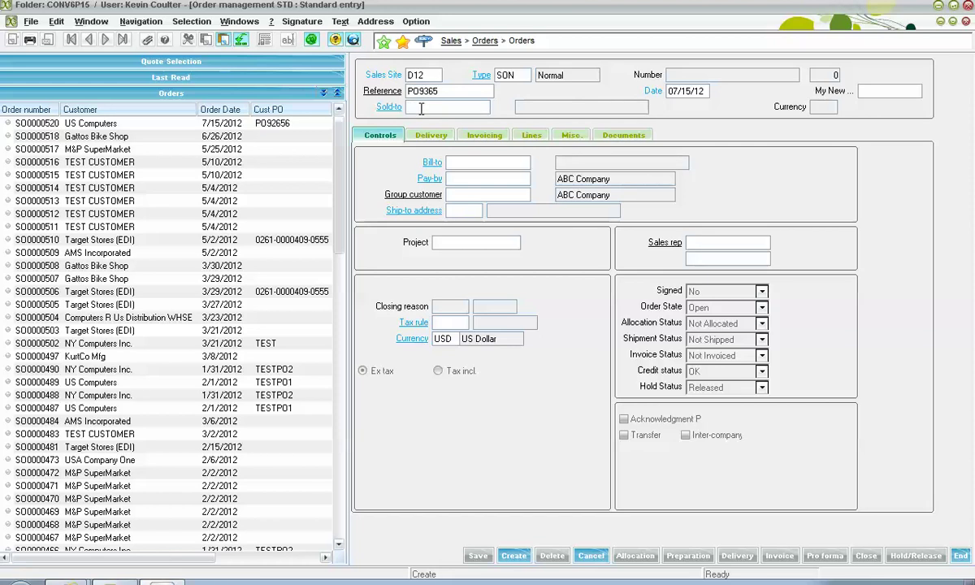
- Select customer C2001 US Computers from the customer list as the sold-to
{"action": "key", "text": "F12"}
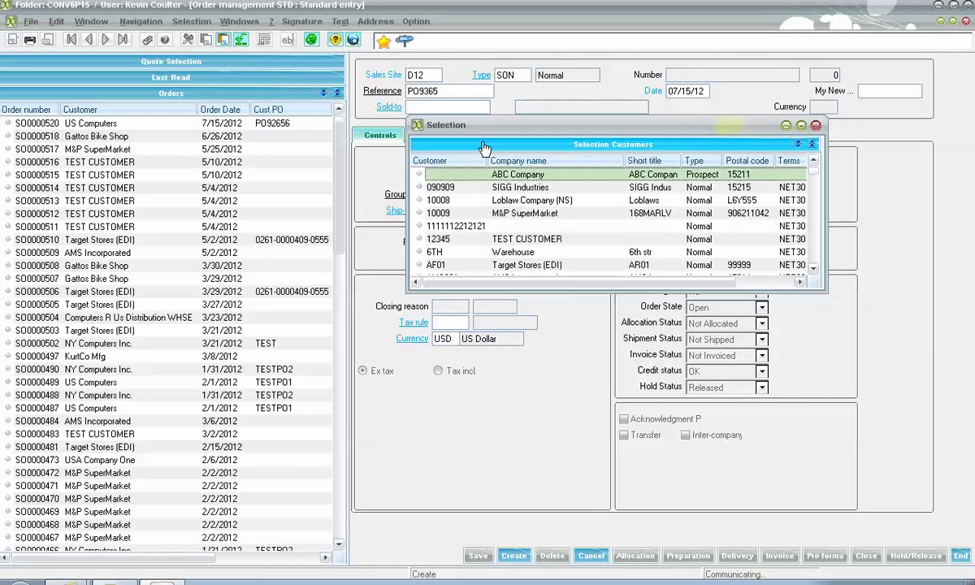
{"action": "scroll", "coordinate": [500, 213], "scroll_direction": "down", "scroll_amount": 4}
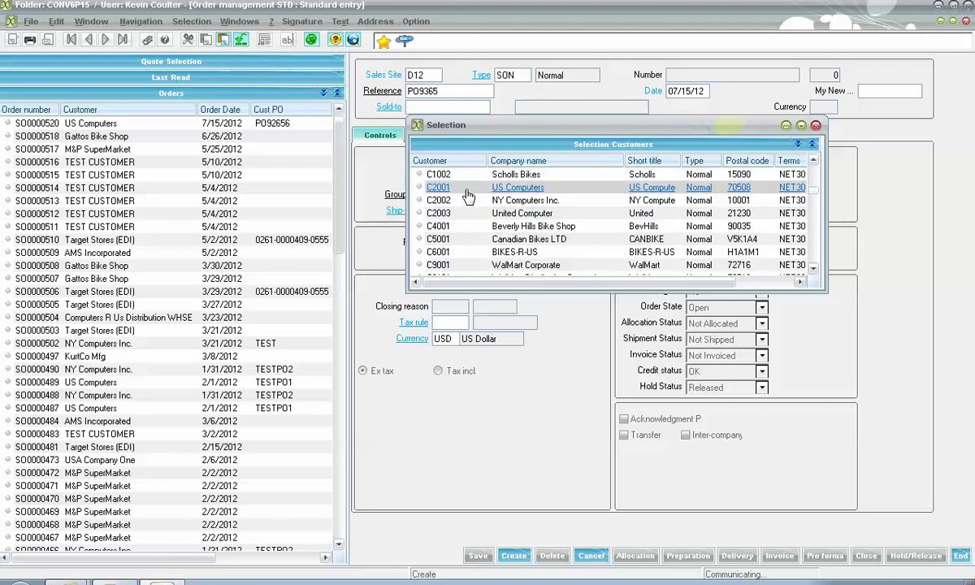
{"action": "double_click", "coordinate": [468, 196]}
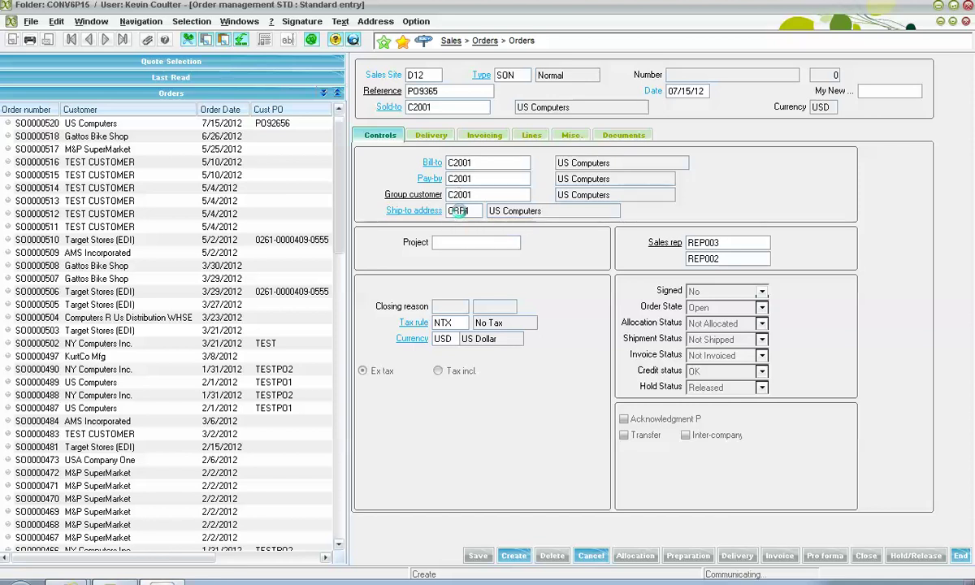
{"action": "left_click", "coordinate": [459, 211]}
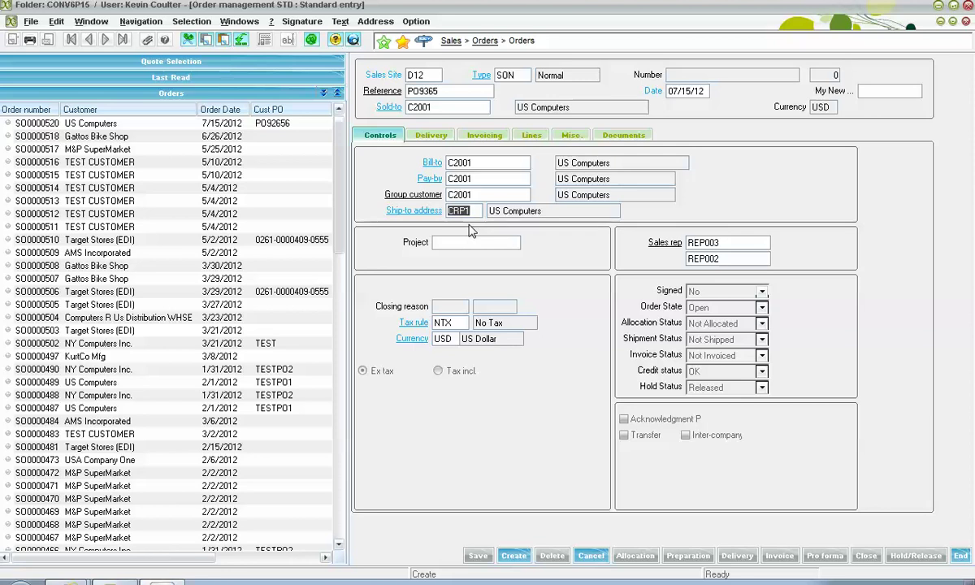
{"action": "key", "text": "F12"}
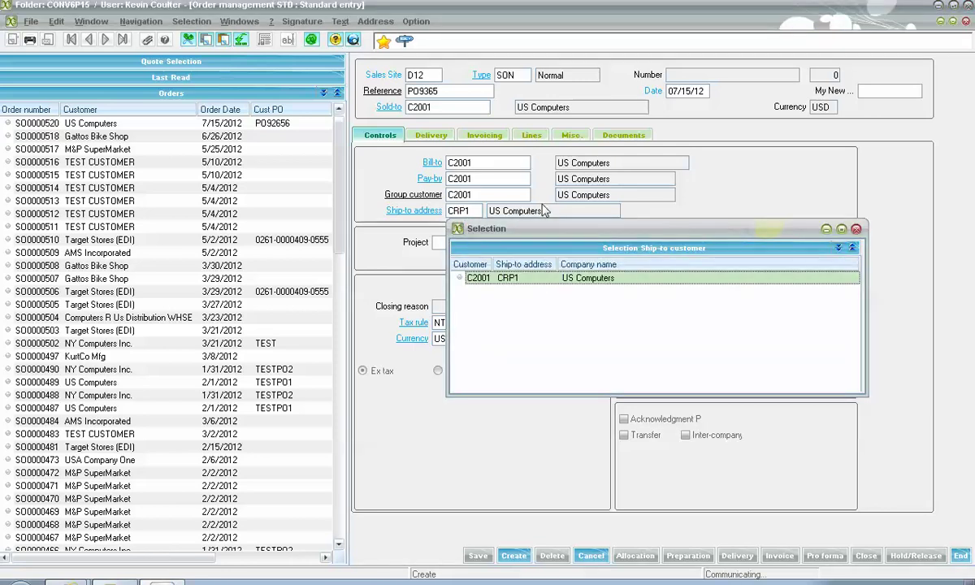
{"action": "left_click", "coordinate": [519, 280]}
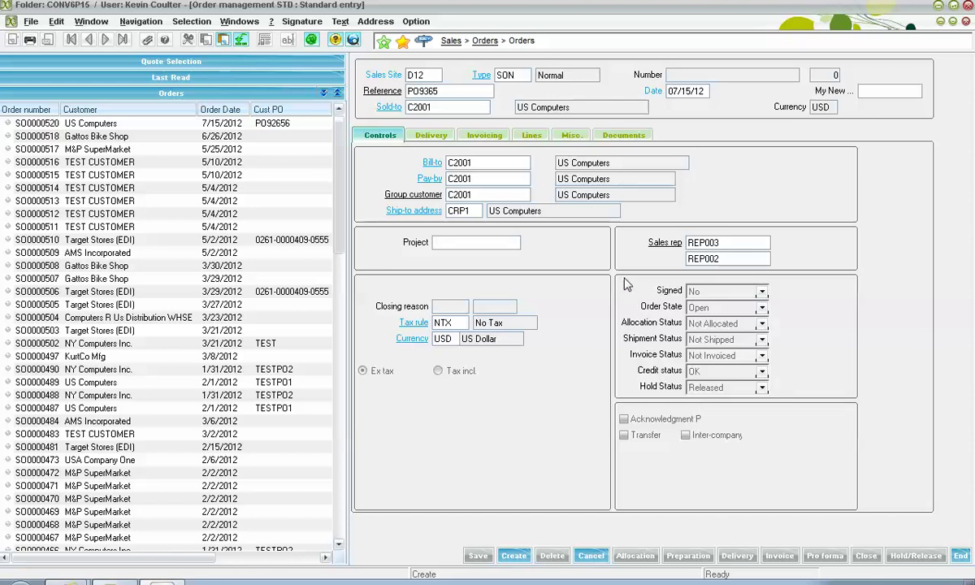
- In the delivery details, set shipping site D12 and keep shipping priority Normal
{"action": "left_click", "coordinate": [415, 135]}
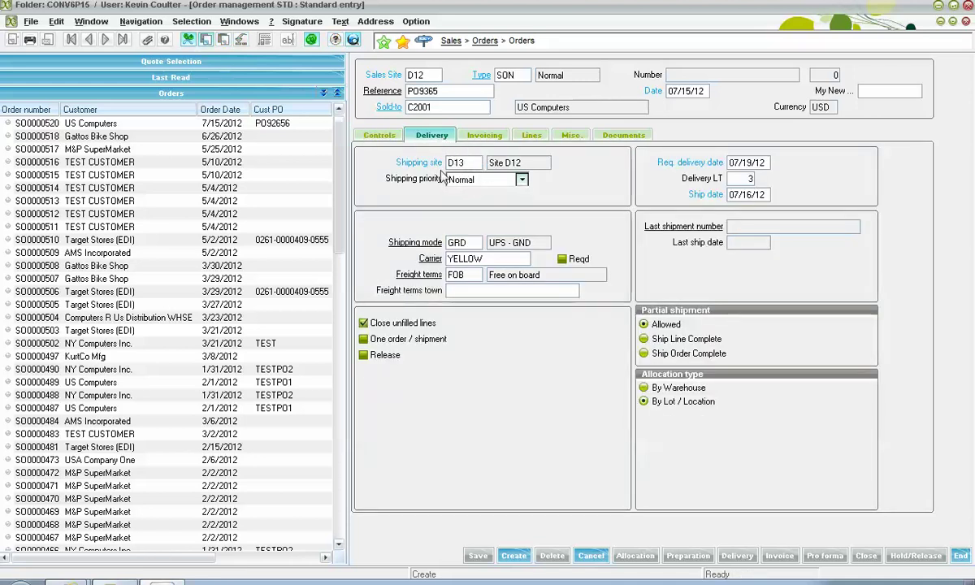
{"action": "left_click", "coordinate": [465, 166]}
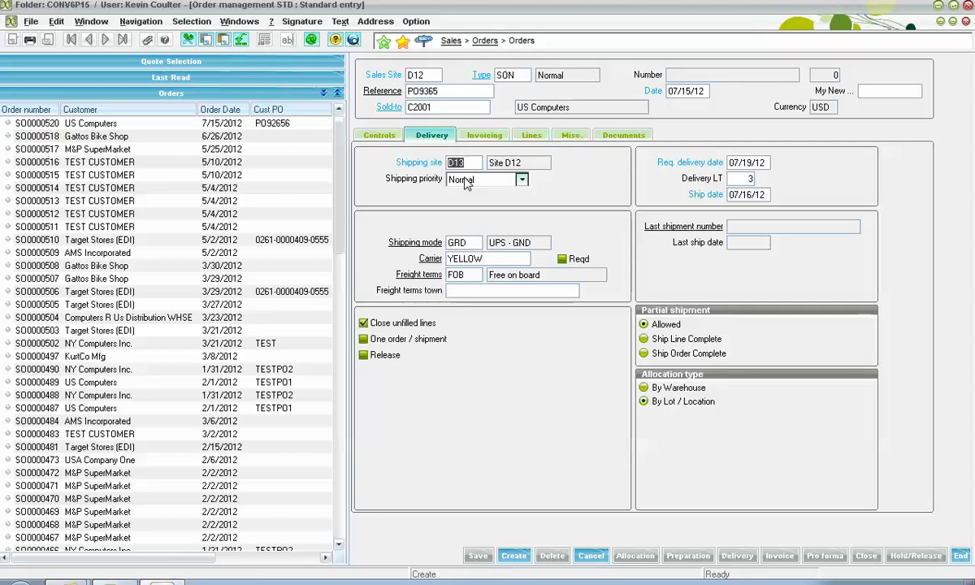
{"action": "key", "text": "BackSpace"}
{"action": "key", "text": "BackSpace"}
{"action": "type", "text": "12"}
{"action": "key", "text": "Tab"}
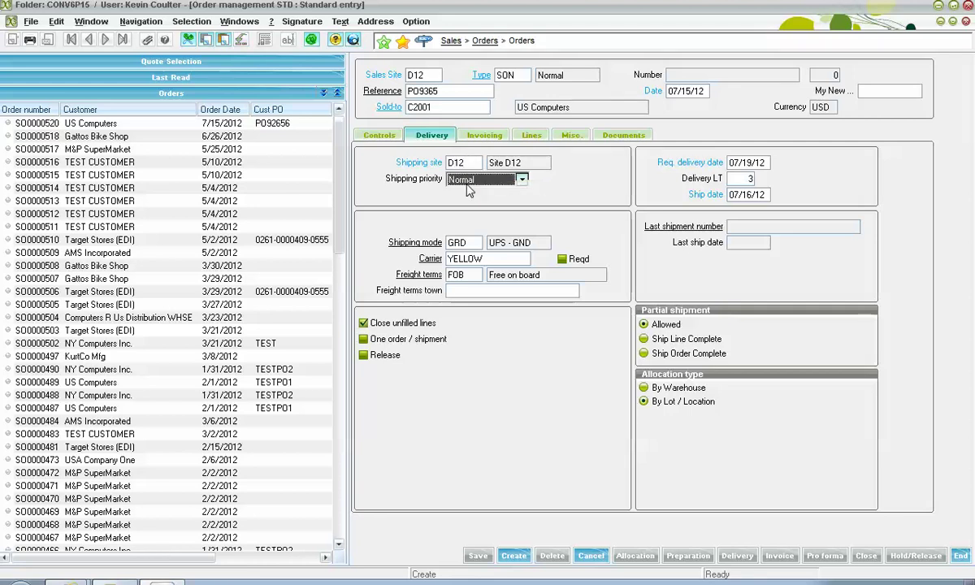
{"action": "left_click", "coordinate": [521, 180]}
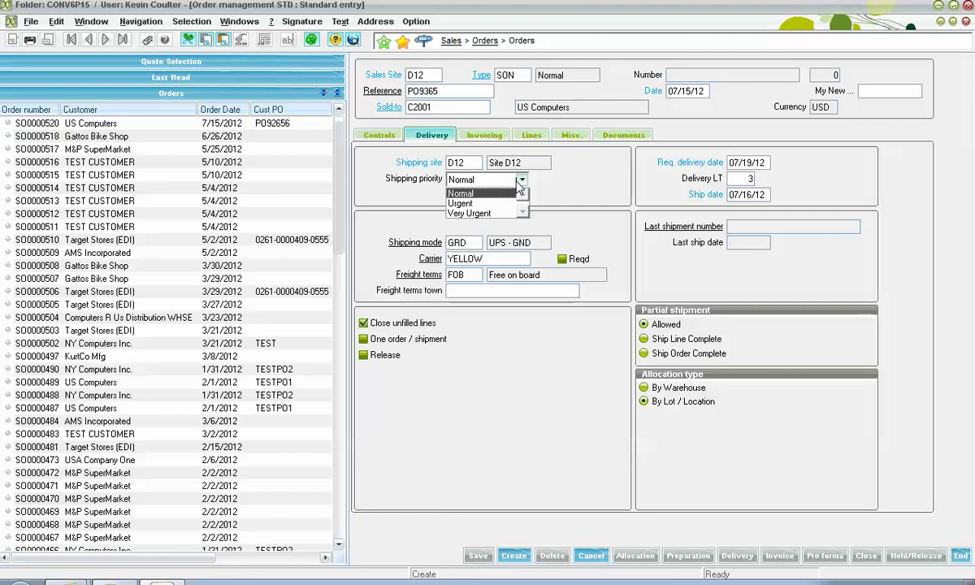
{"action": "left_click", "coordinate": [520, 187]}
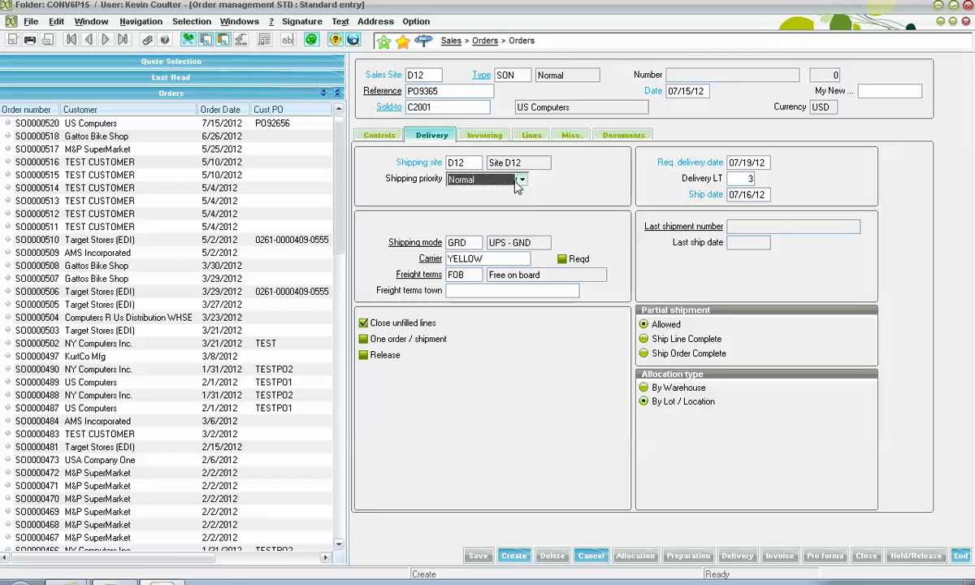
- Replace carrier YELLOW with UPS and confirm clearing the freight charges
{"action": "left_click", "coordinate": [471, 259]}
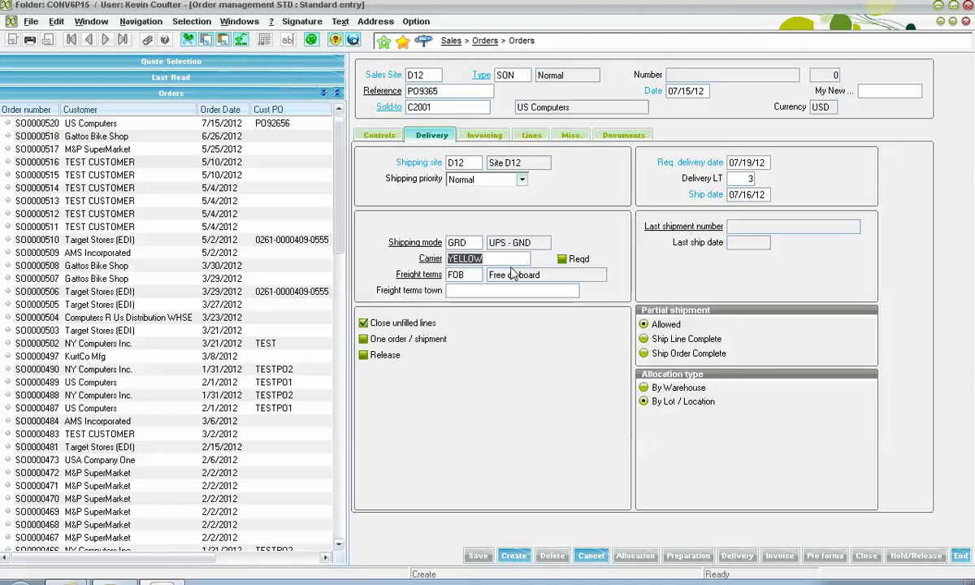
{"action": "type", "text": "UPS"}
{"action": "key", "text": "Tab"}
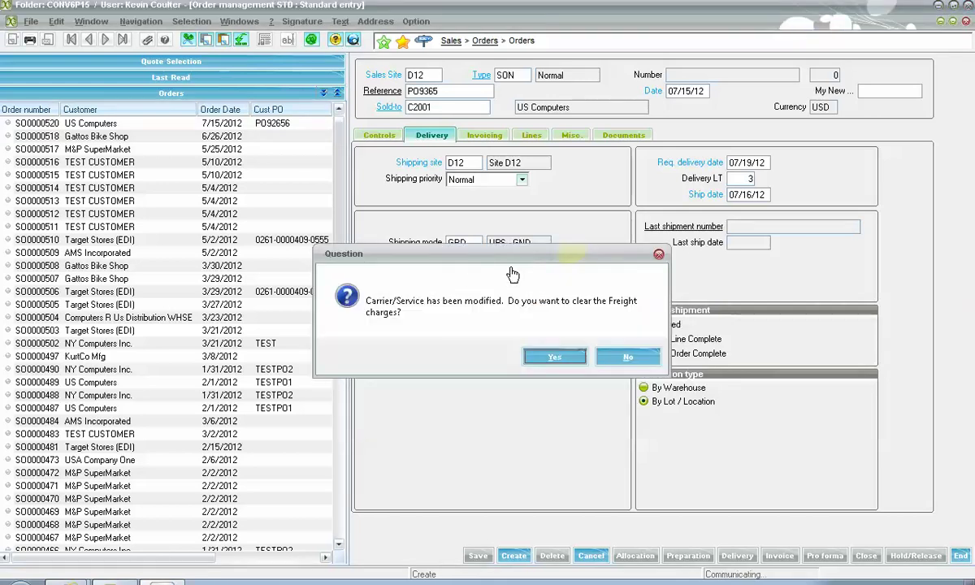
{"action": "left_click", "coordinate": [551, 358]}
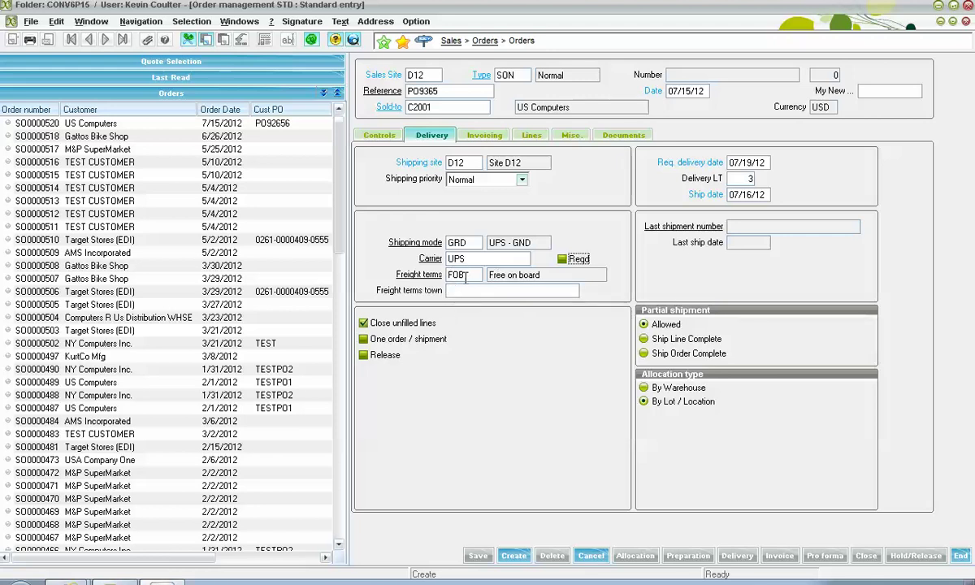
- Set the freight terms town to Pittsburgh, PA
{"action": "key", "text": "Tab"}
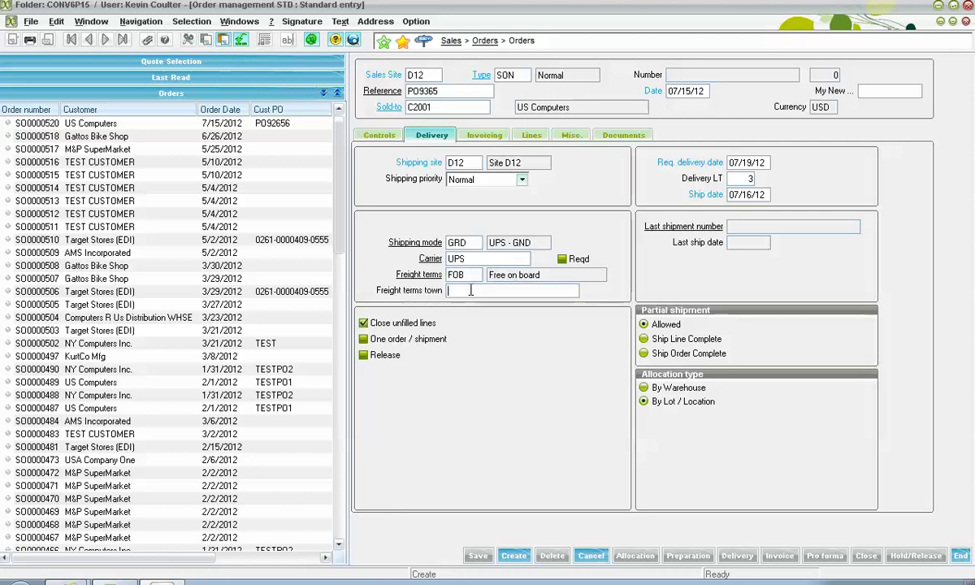
{"action": "type", "text": "Pittsburgh, PA"}
{"action": "key", "text": "Tab"}
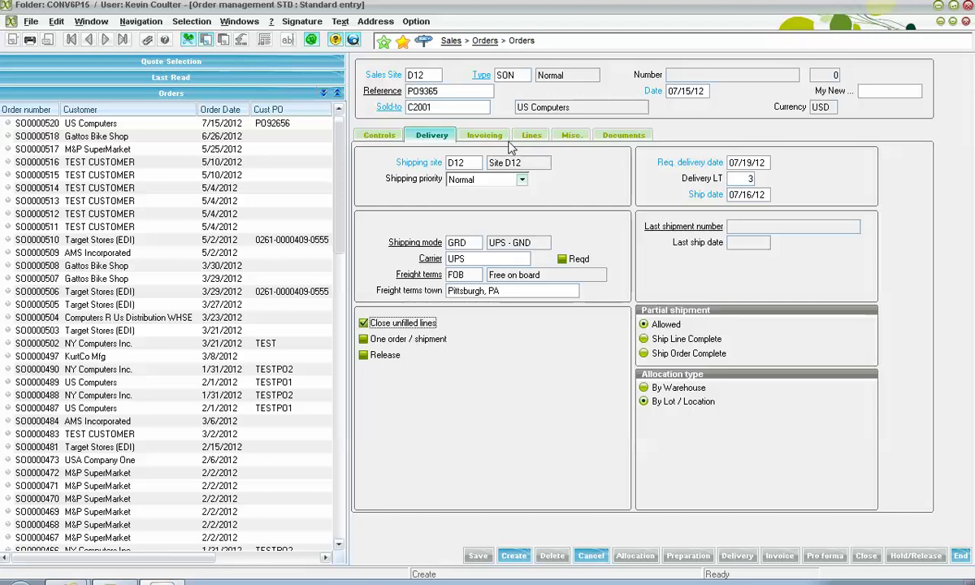
- Show the invoicing details and keep the tender type as On Account
{"action": "left_click", "coordinate": [463, 136]}
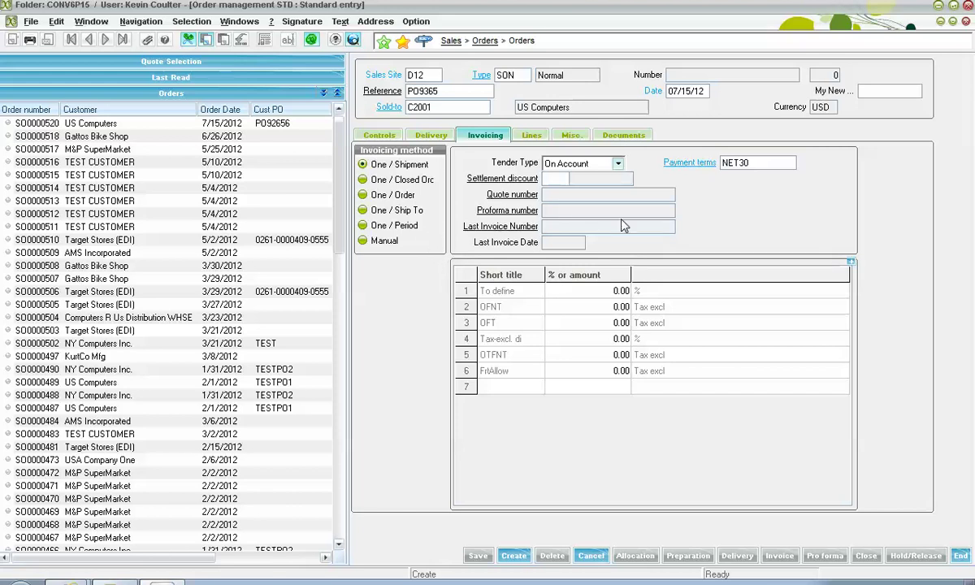
{"action": "left_click", "coordinate": [618, 163]}
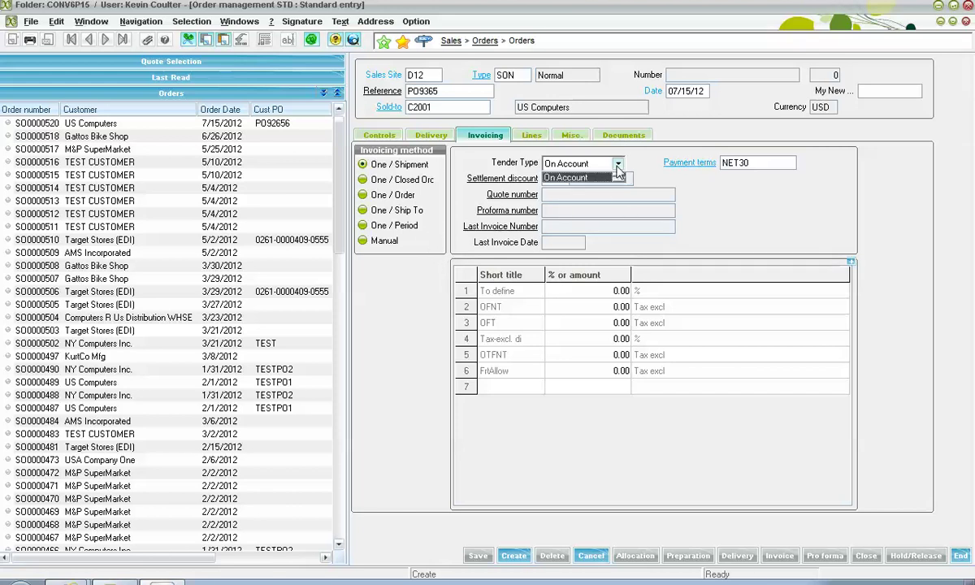
{"action": "left_click", "coordinate": [617, 165]}
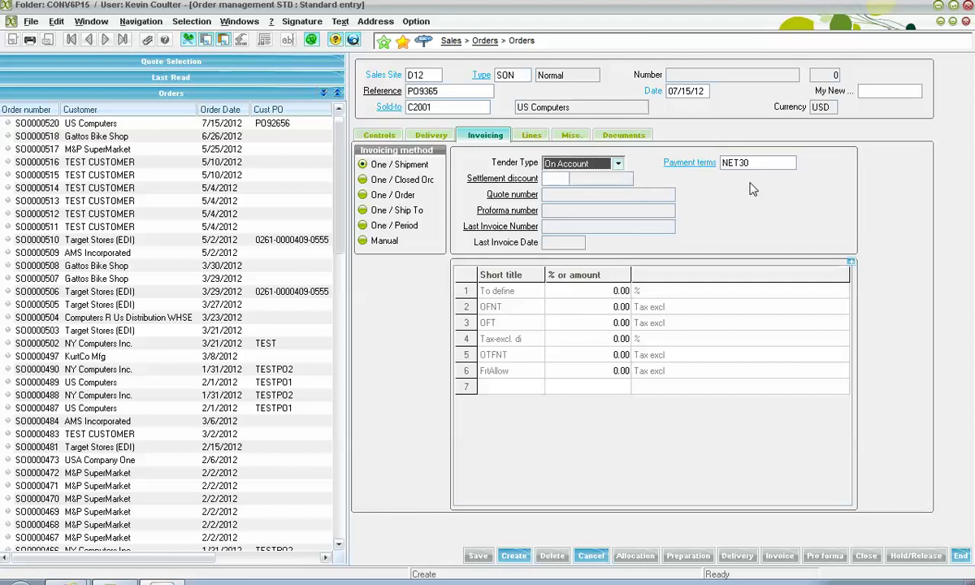
- Choose settlement discount 210 (2%10) from the Early discount / late charge list
{"action": "right_click", "coordinate": [561, 178]}
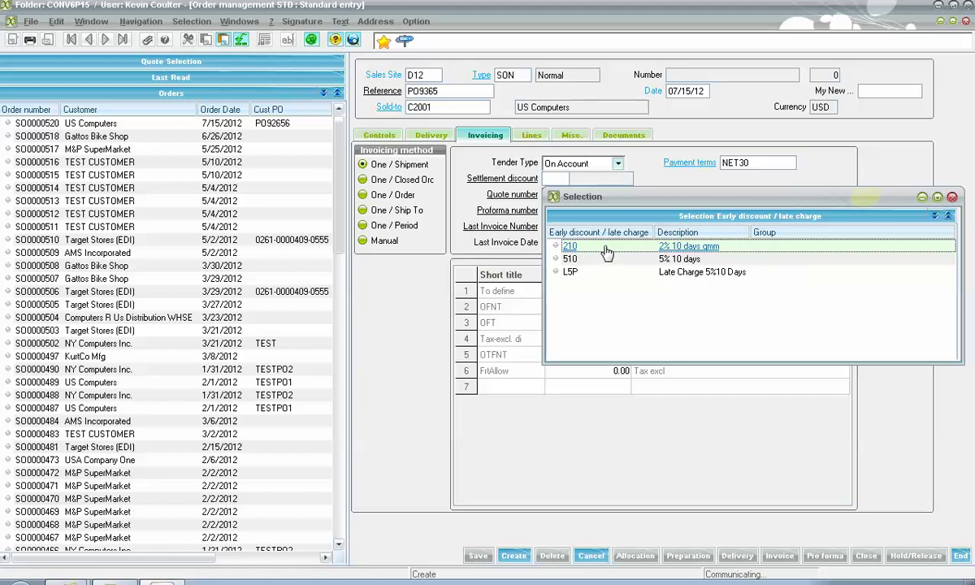
{"action": "left_click", "coordinate": [605, 249]}
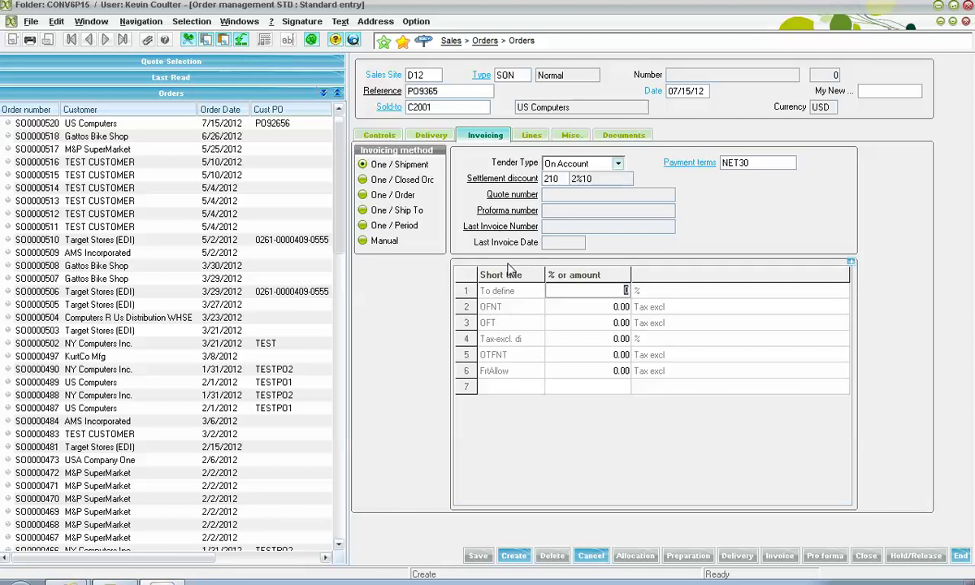
- In the order lines, enter product IJ1000 on line 1
{"action": "left_click", "coordinate": [531, 136]}
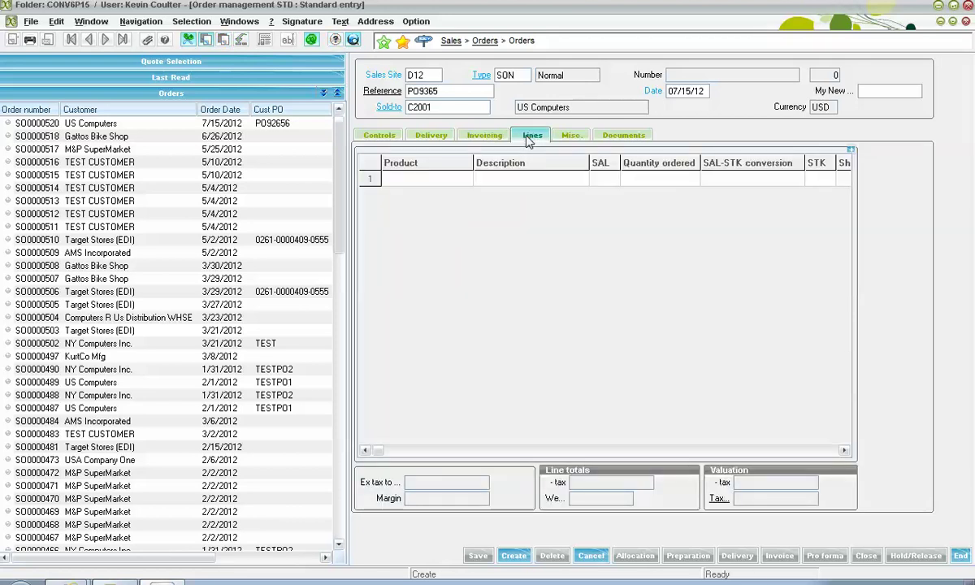
{"action": "left_click", "coordinate": [428, 188]}
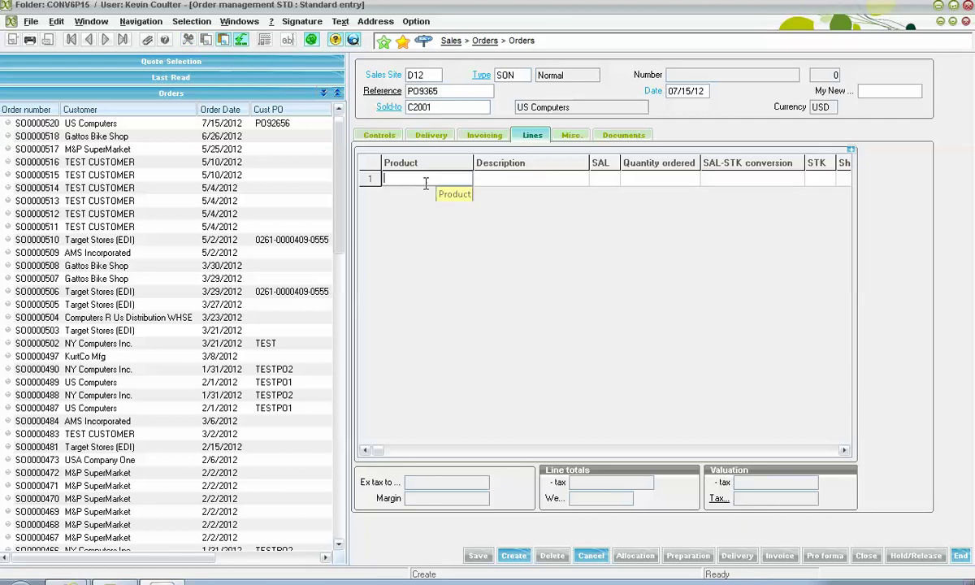
{"action": "type", "text": "ij1000"}
{"action": "key", "text": "Tab"}
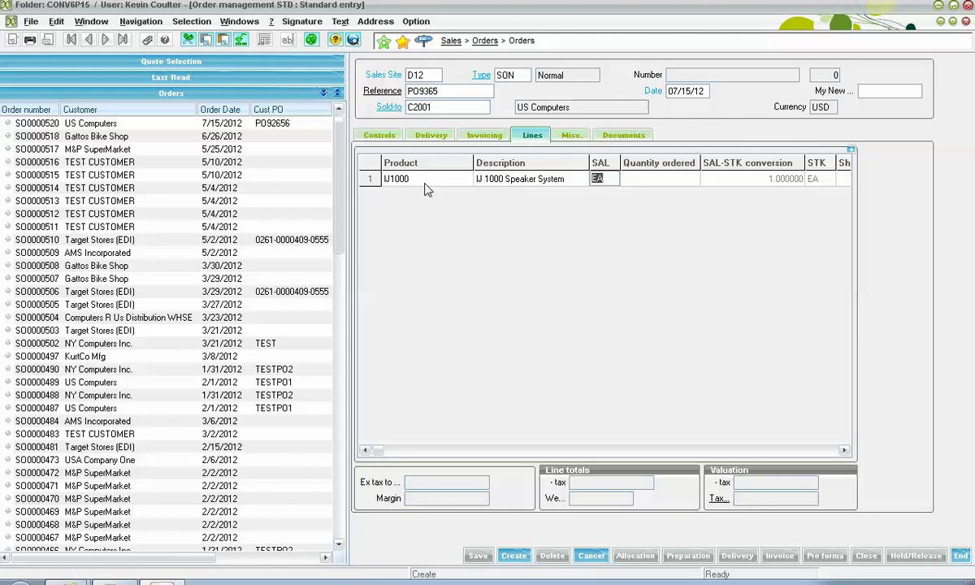
- Enter the line's quantity and raise its gross price from 15 to 22
{"action": "key", "text": "Tab"}
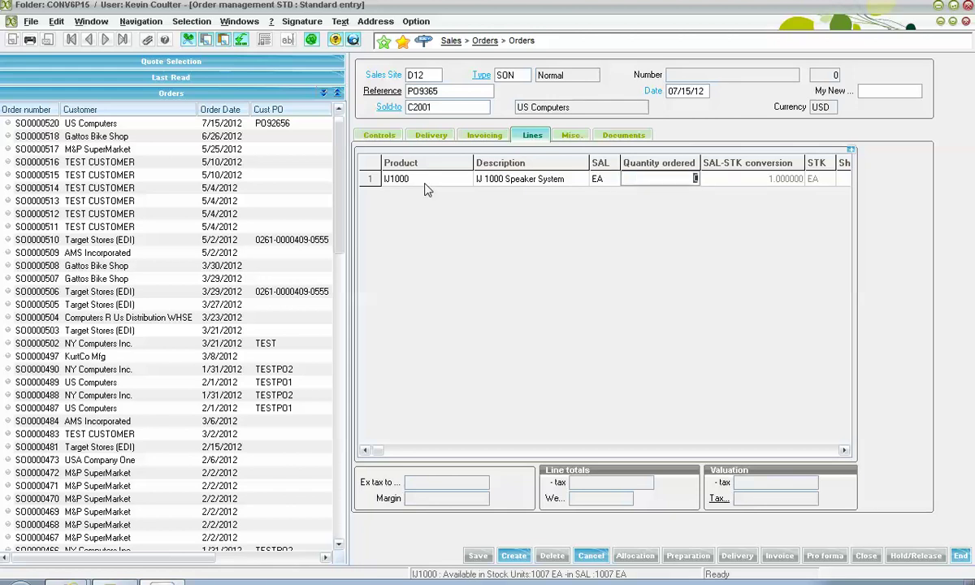
{"action": "type", "text": "1"}
{"action": "key", "text": "Tab"}
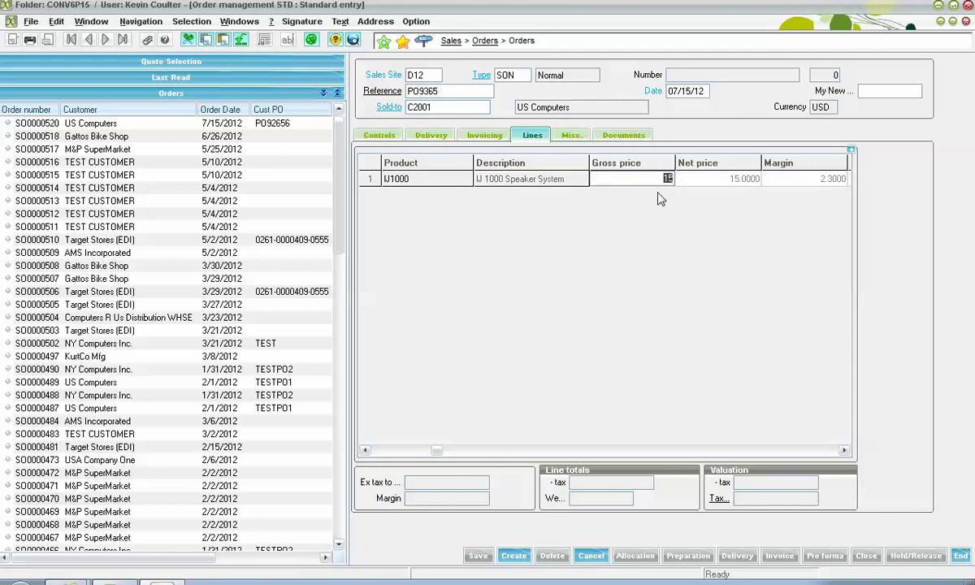
{"action": "type", "text": "22"}
{"action": "key", "text": "Tab"}
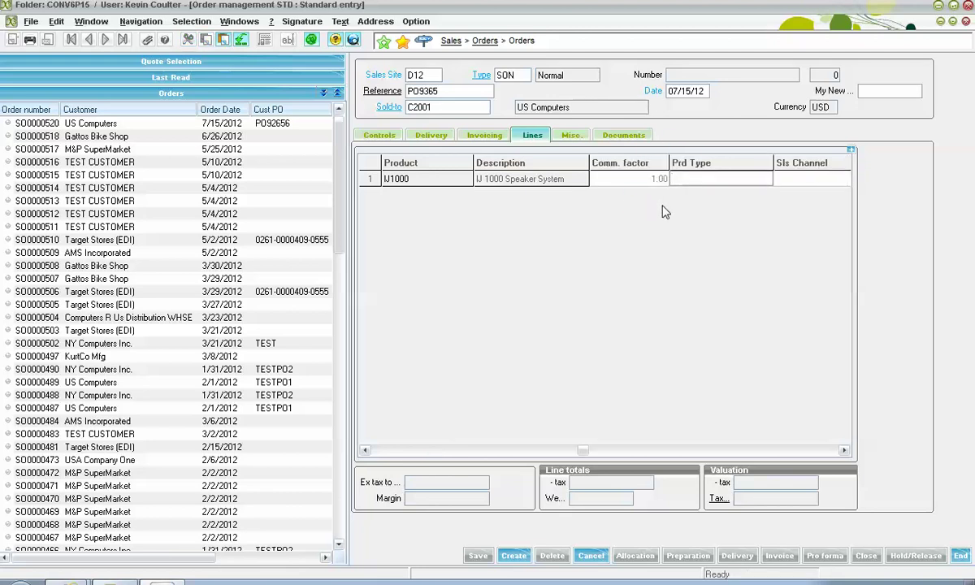
{"action": "key", "text": "Tab"}
{"action": "key", "text": "Tab"}
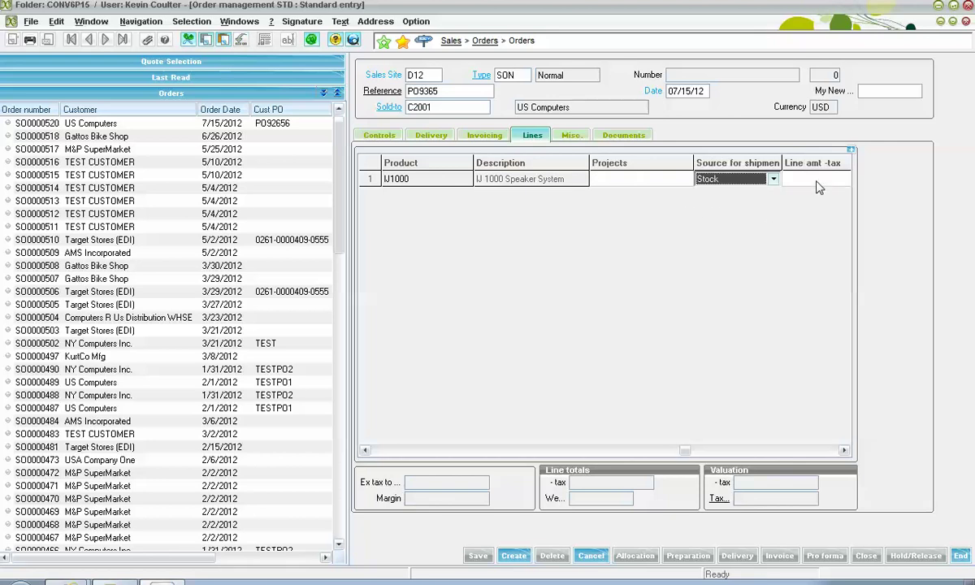
- Keep Stock as the IJ1000 line's shipment source and commit the line, totalling 66.00
{"action": "left_click", "coordinate": [773, 181]}
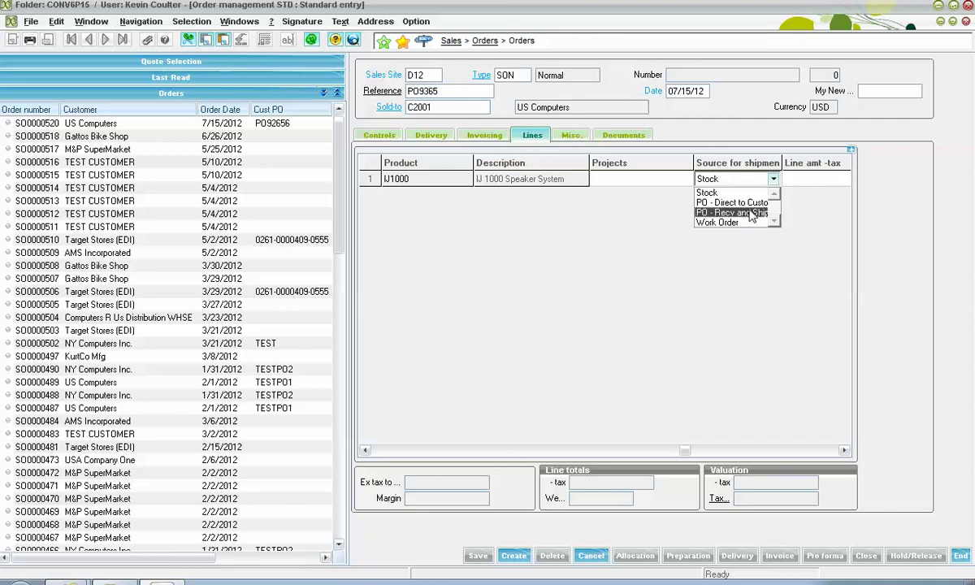
{"action": "left_click", "coordinate": [751, 193]}
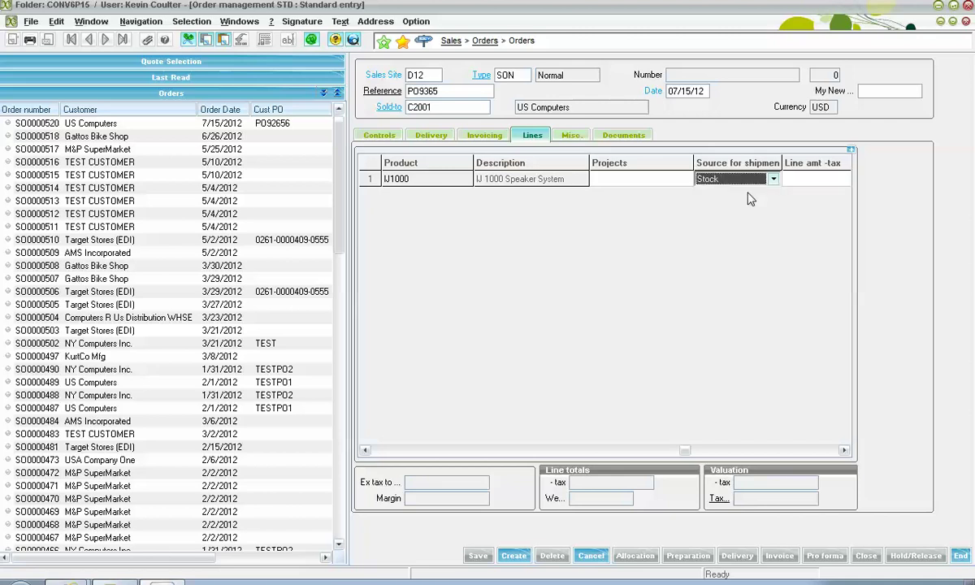
{"action": "key", "text": "Tab"}
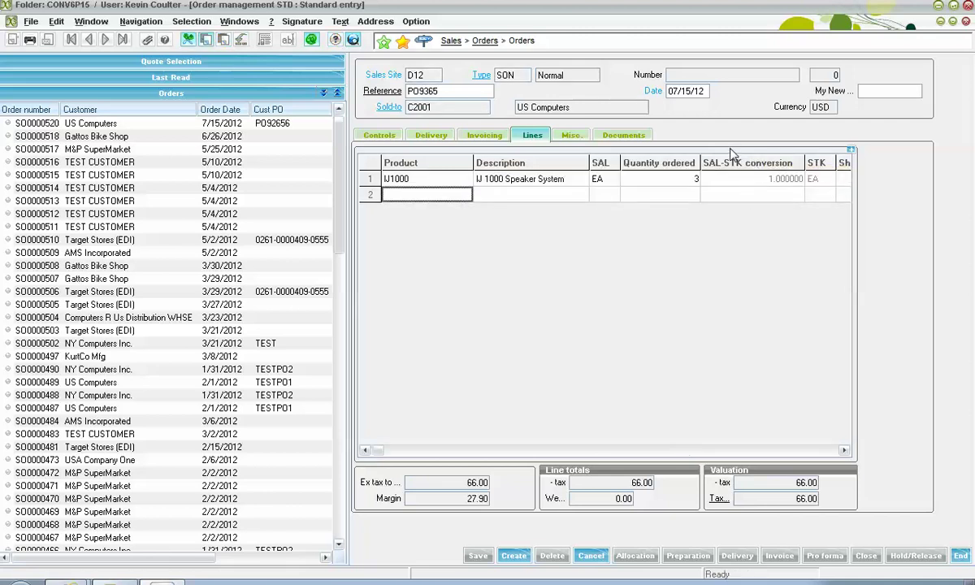
- Show the Misc. details, with EDI 855 at No Request and order holds empty
{"action": "left_click", "coordinate": [571, 136]}
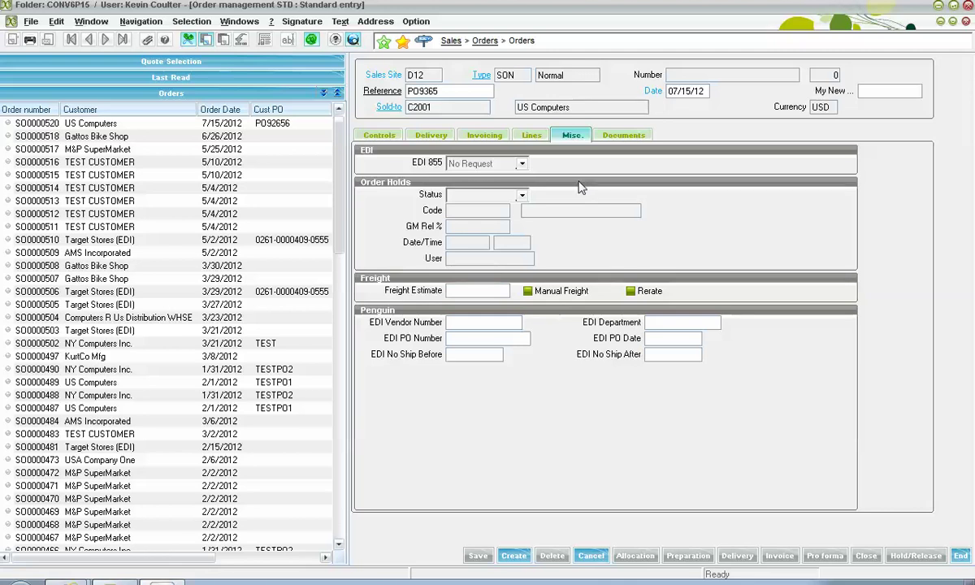
- On the Documents settings, choose Order Acknowledgement as the report type, set to print
{"action": "left_click", "coordinate": [623, 135]}
{"action": "left_click", "coordinate": [542, 164]}
{"action": "left_click", "coordinate": [534, 177]}
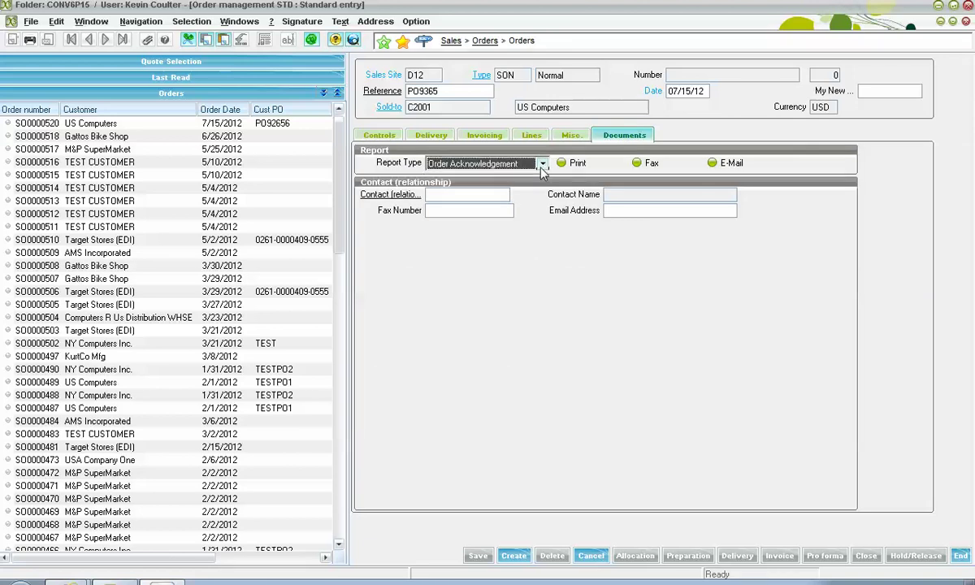
{"action": "left_click", "coordinate": [574, 163]}
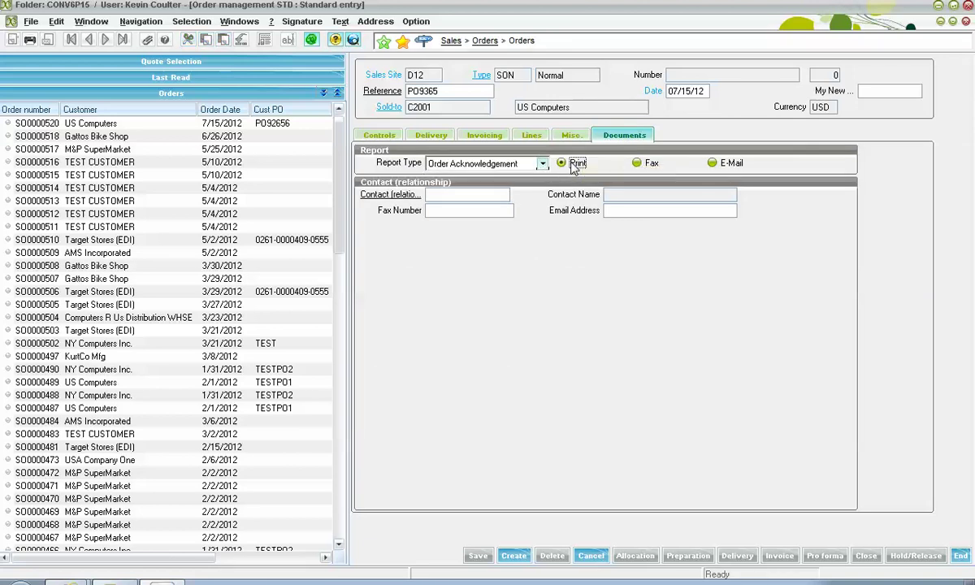
- Assign the customer's contact to the documents and create the order, numbered SO0000521
{"action": "left_click", "coordinate": [471, 195]}
{"action": "right_click", "coordinate": [476, 195]}
{"action": "left_click", "coordinate": [499, 203]}
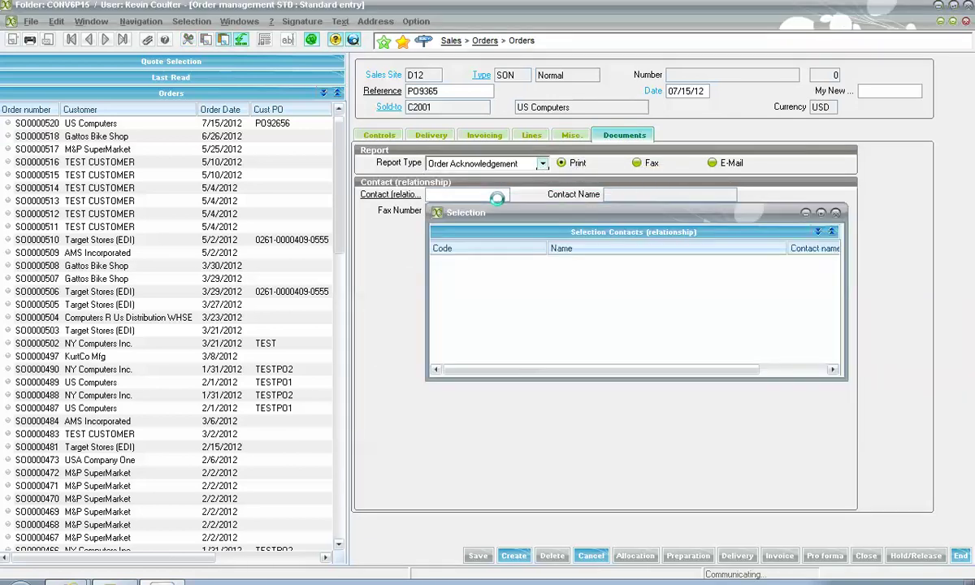
{"action": "left_click", "coordinate": [487, 274]}
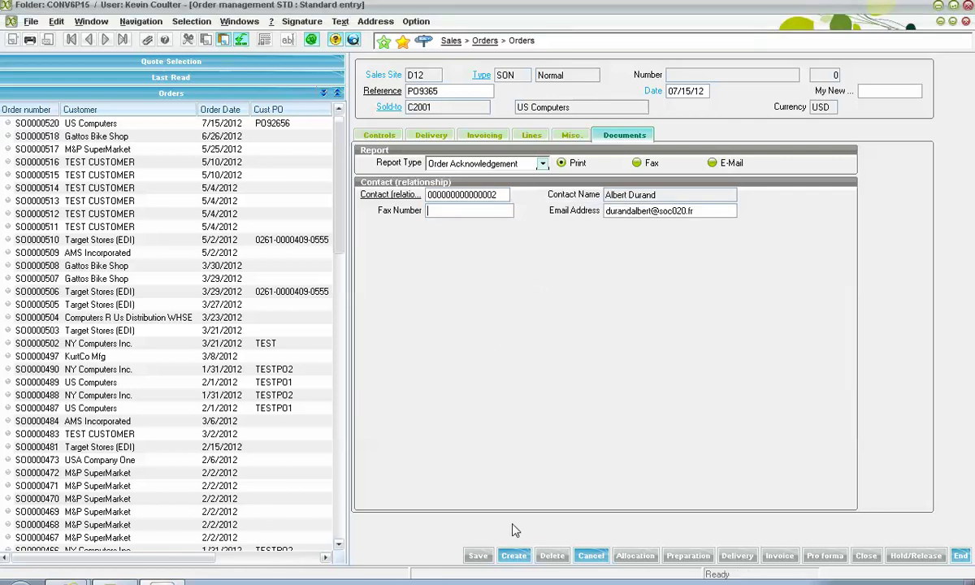
{"action": "left_click", "coordinate": [513, 554]}
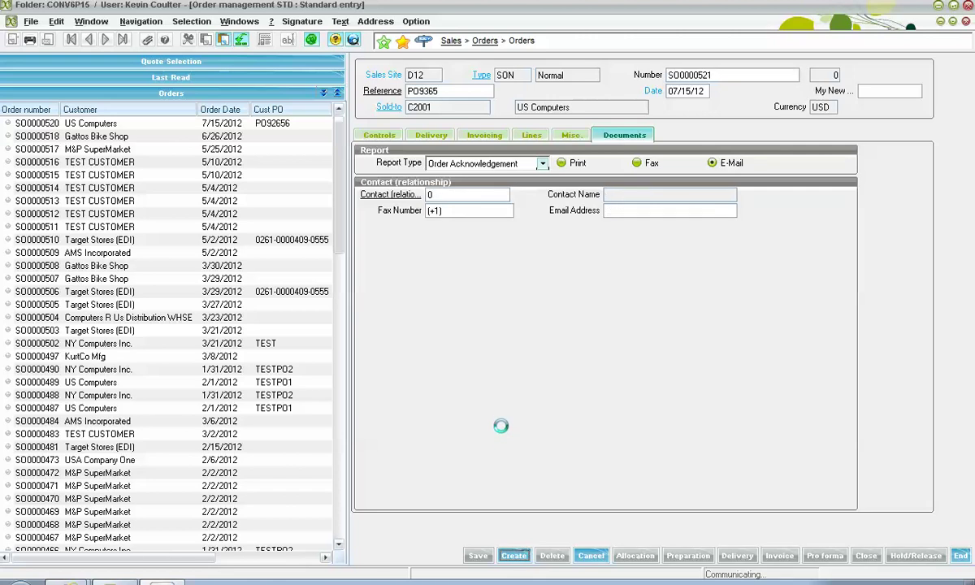